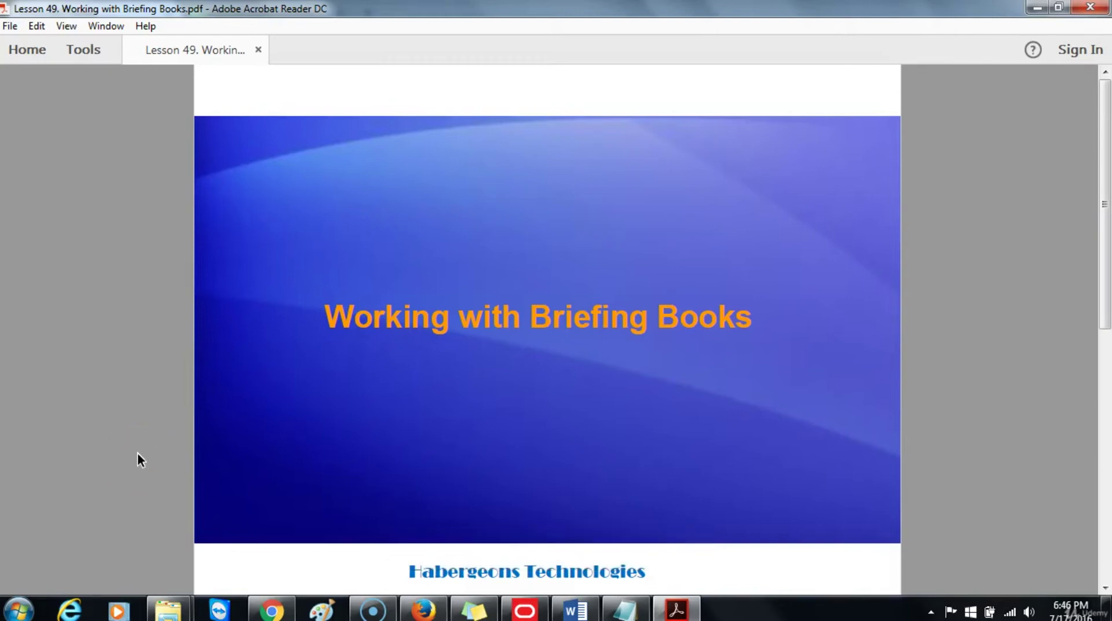
- Scroll the lesson PDF past the Working with Briefing Books title slide
scroll(139, 458, down, 2)
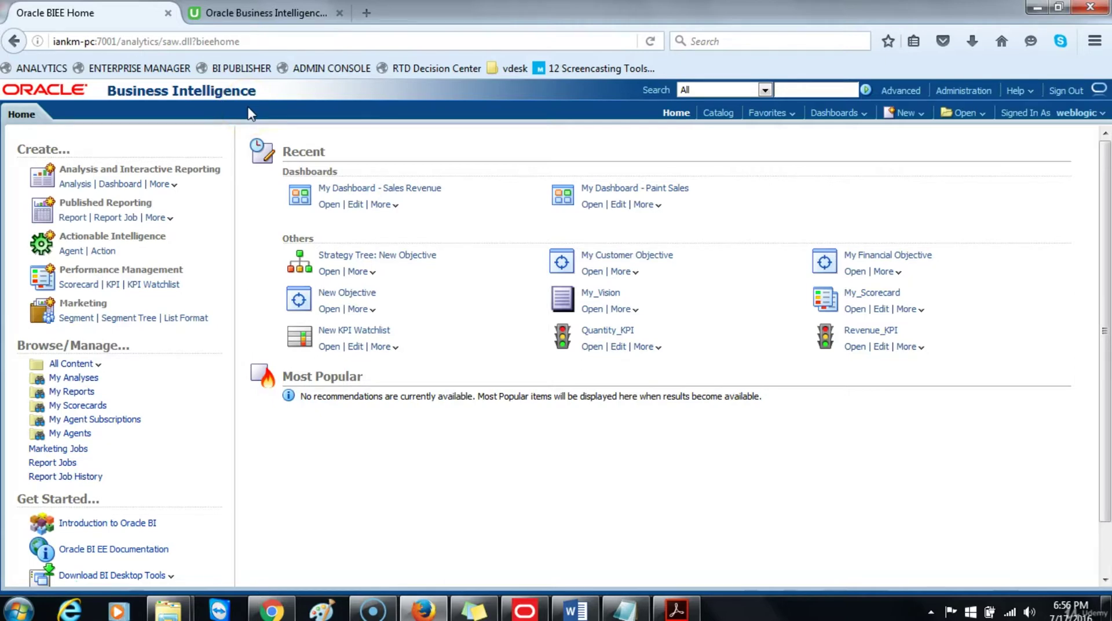
- Preview the Sales Revenue dashboard, return home, and show its More actions menu
click(328, 204)
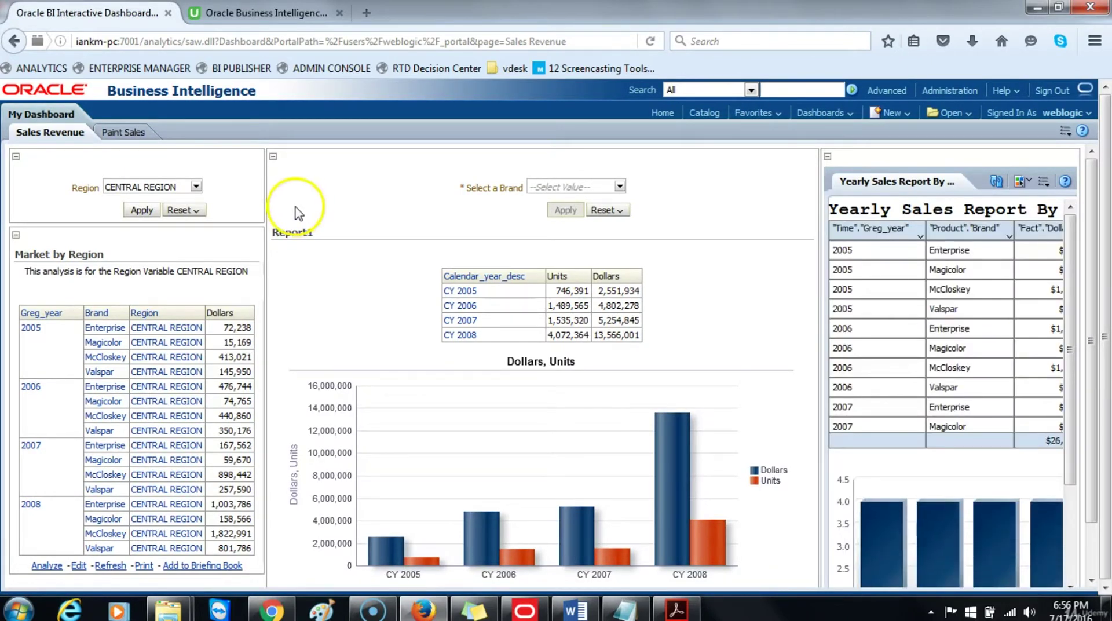
click(662, 114)
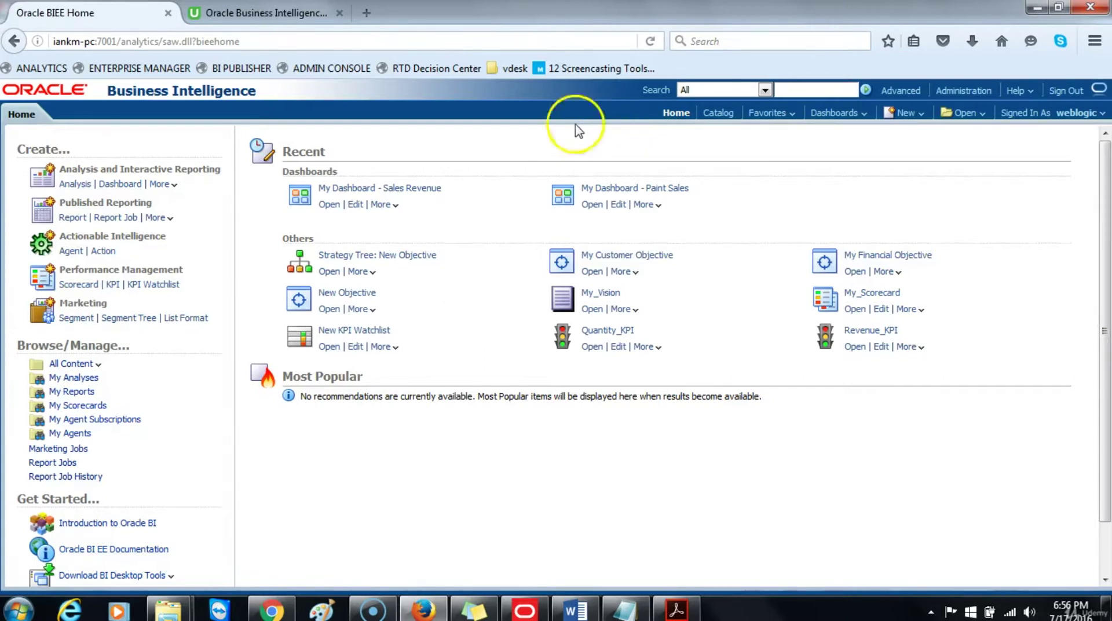
click(382, 204)
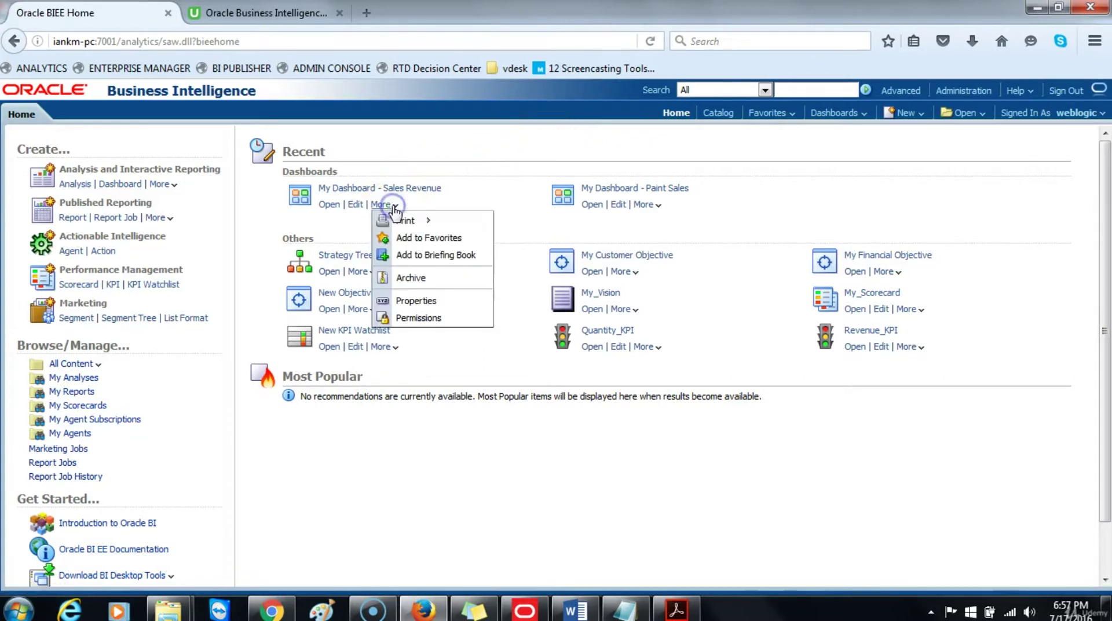
- Add Sales Revenue to a briefing book with description 'Dashboard for Marketing Director'
click(413, 255)
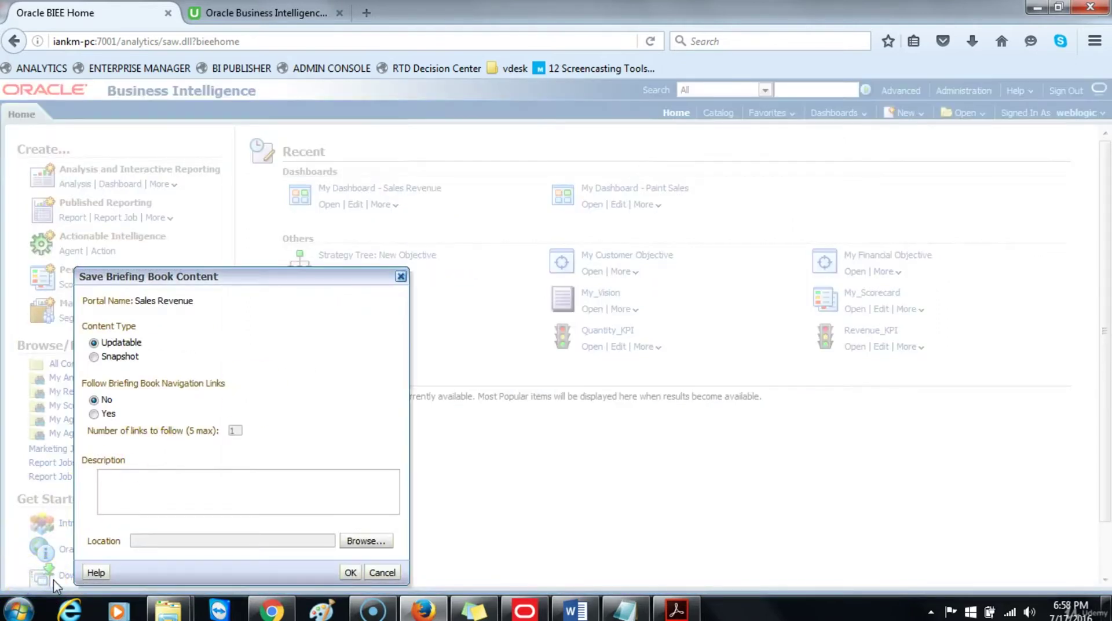
drag(236, 279, 237, 277)
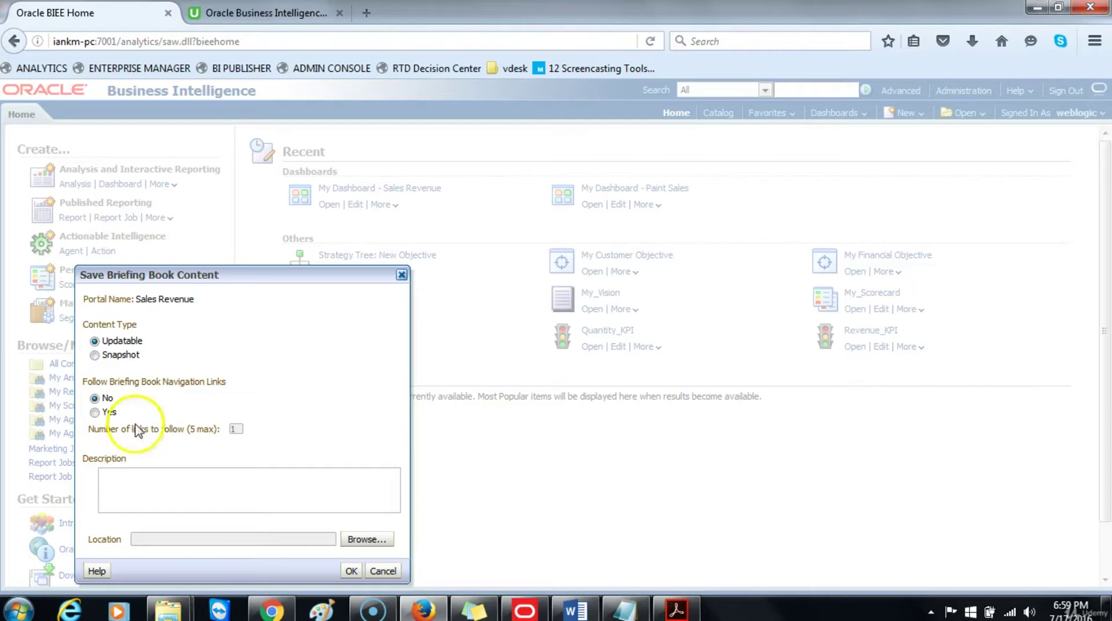
click(142, 478)
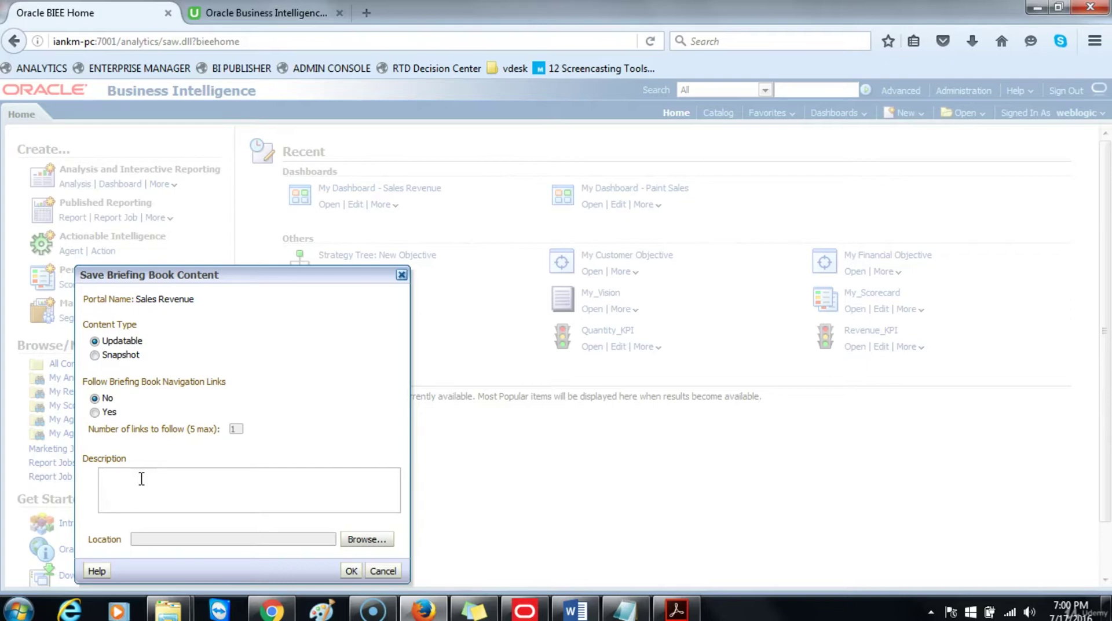
text(Dashboard for Marketing Director)
click(126, 472)
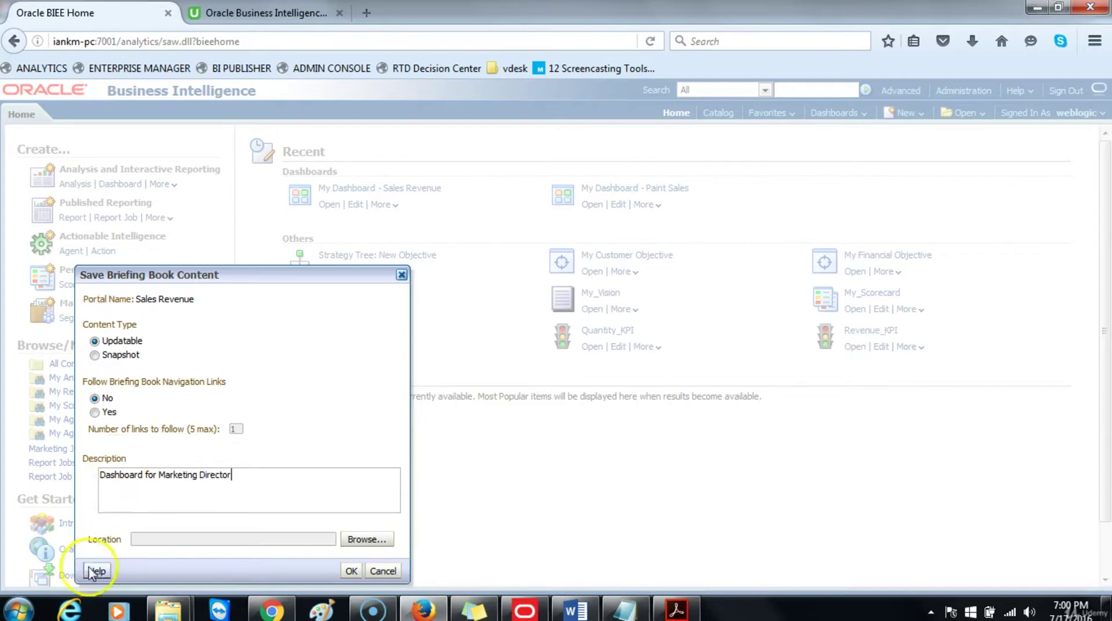
click(123, 571)
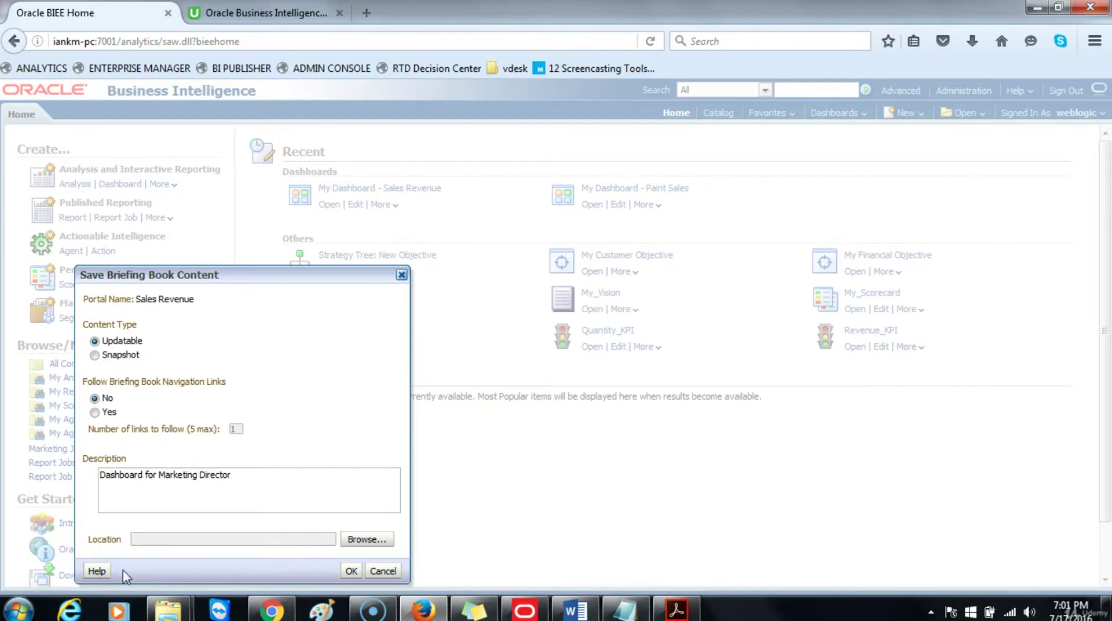
- Set the briefing book location to a new 'Marketing Director Briefing Books' in Paint Reports
click(148, 568)
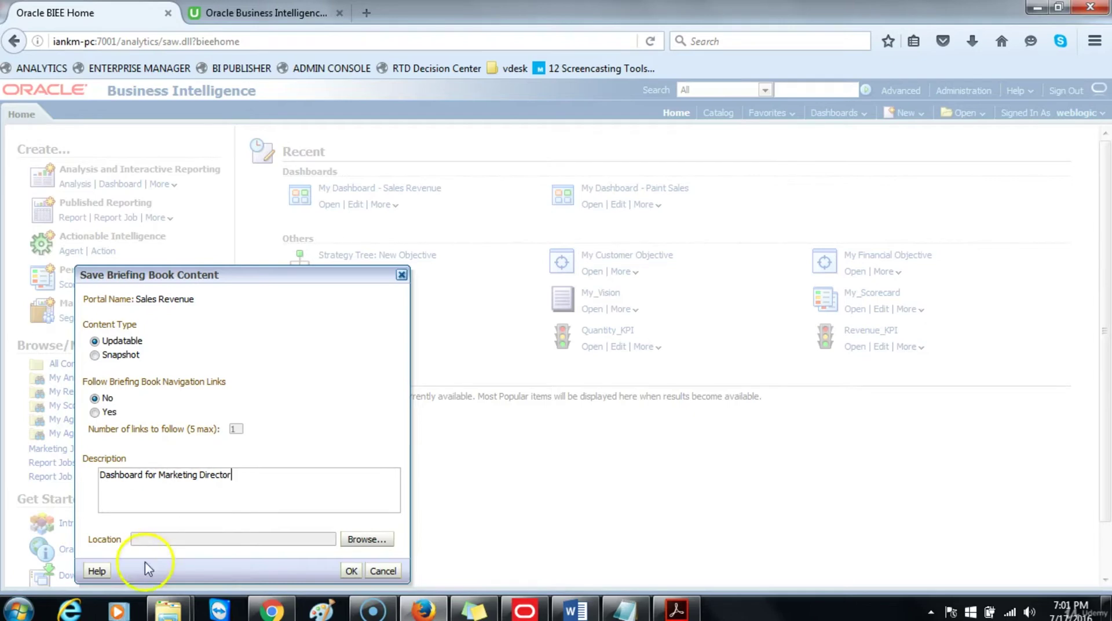
click(367, 539)
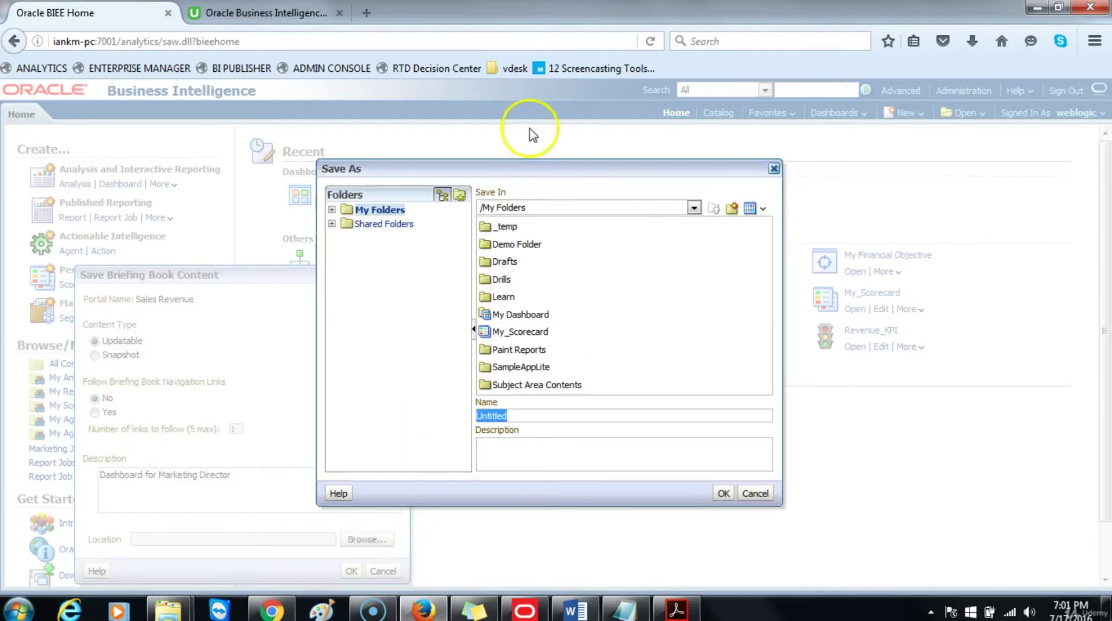
click(505, 208)
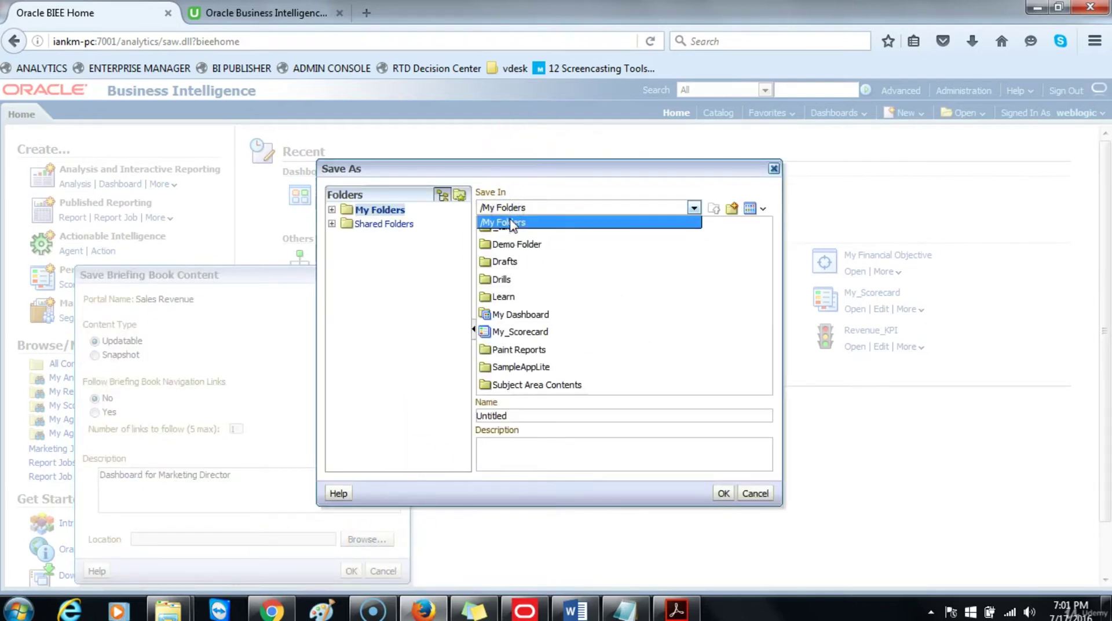
click(522, 353)
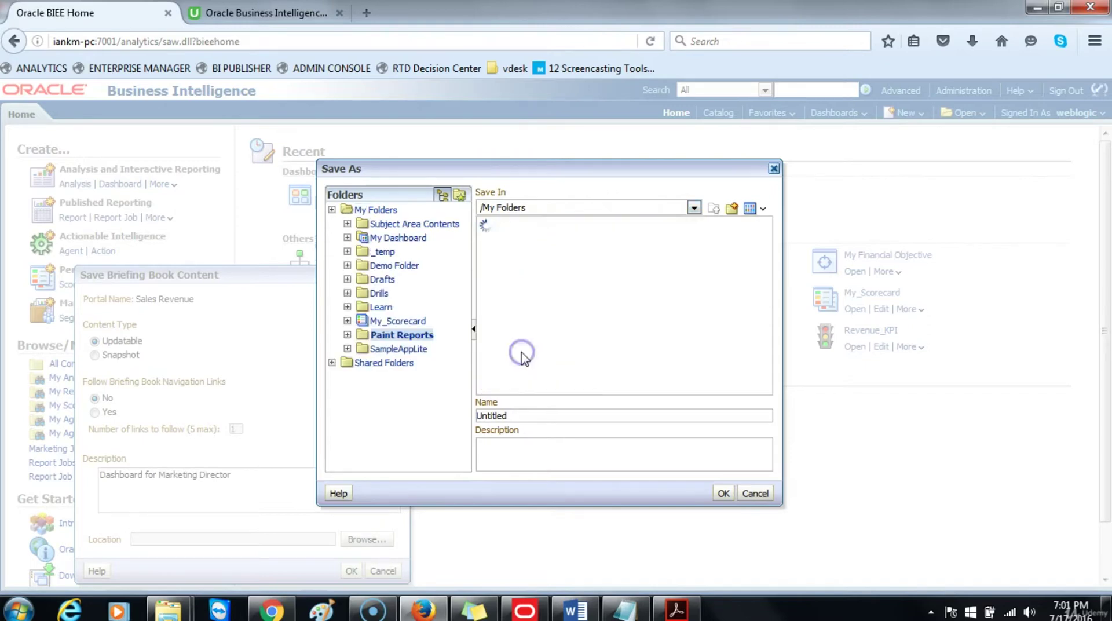
double_click(521, 416)
click(427, 414)
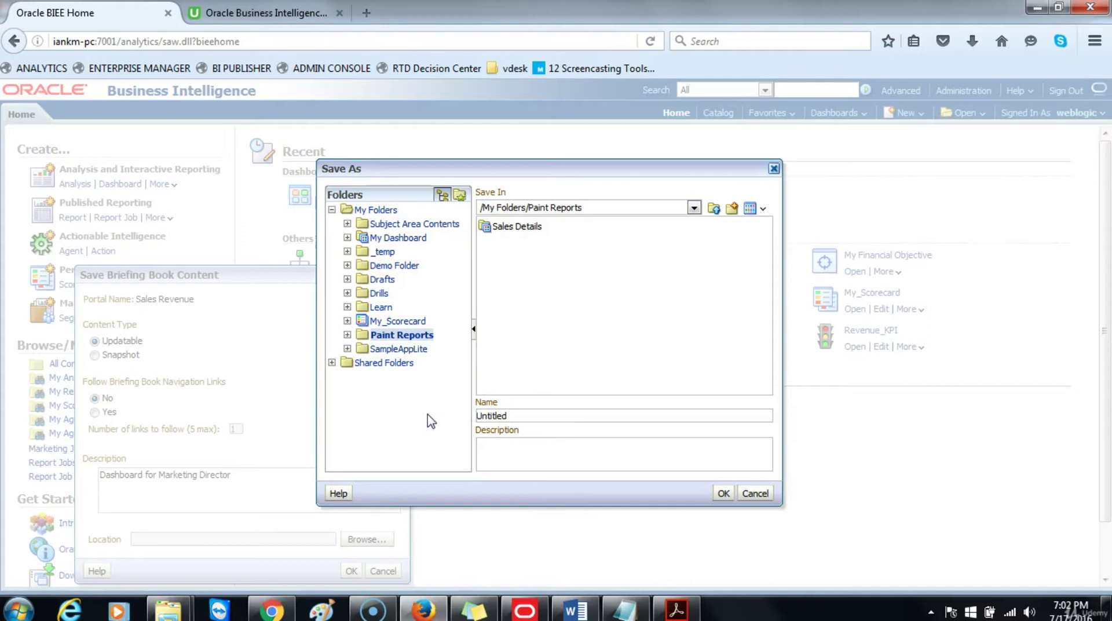
text(Marketing Director)
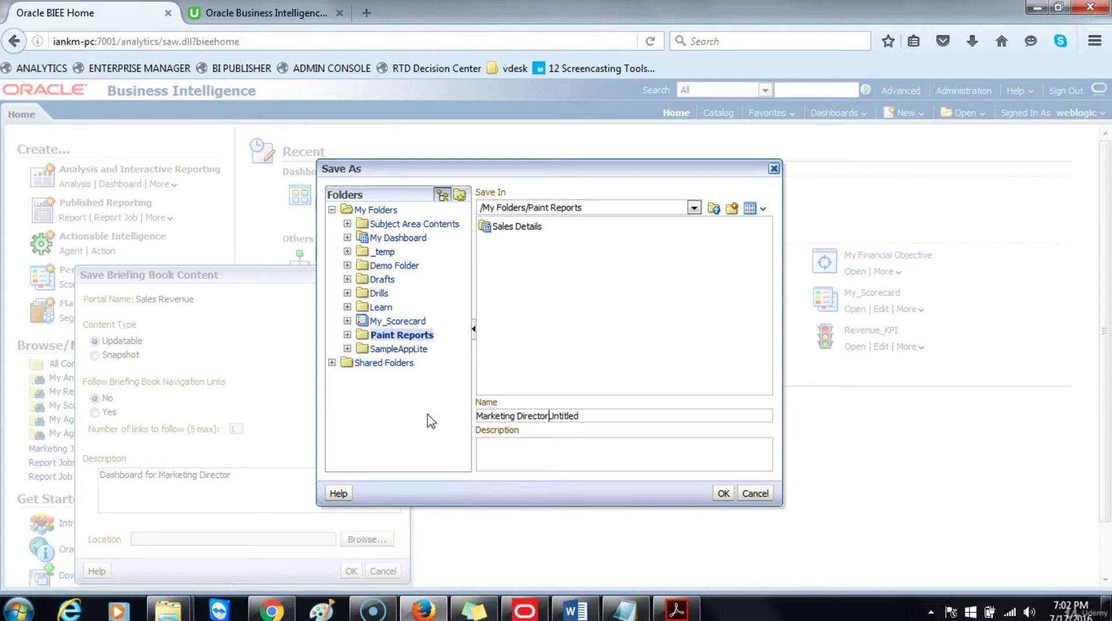
text( Briefing Books)
key(Delete)
key(Delete)
key(Delete)
key(Delete)
key(Delete)
key(Delete)
key(Delete)
key(Delete)
click(722, 493)
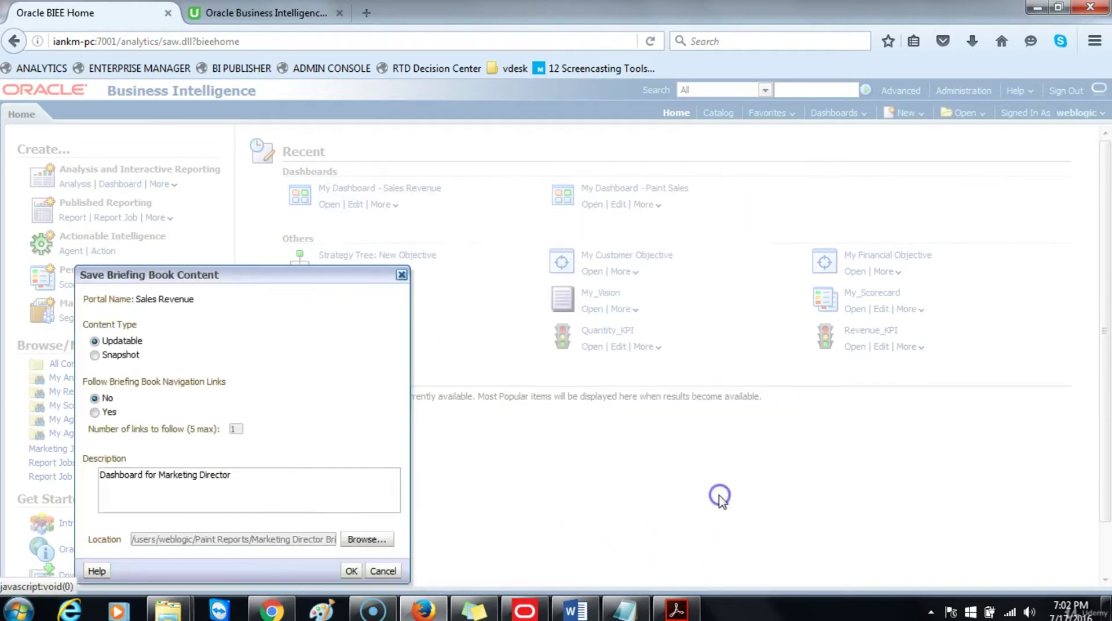
- Save the dashboard into the briefing book and dismiss the success message
click(349, 571)
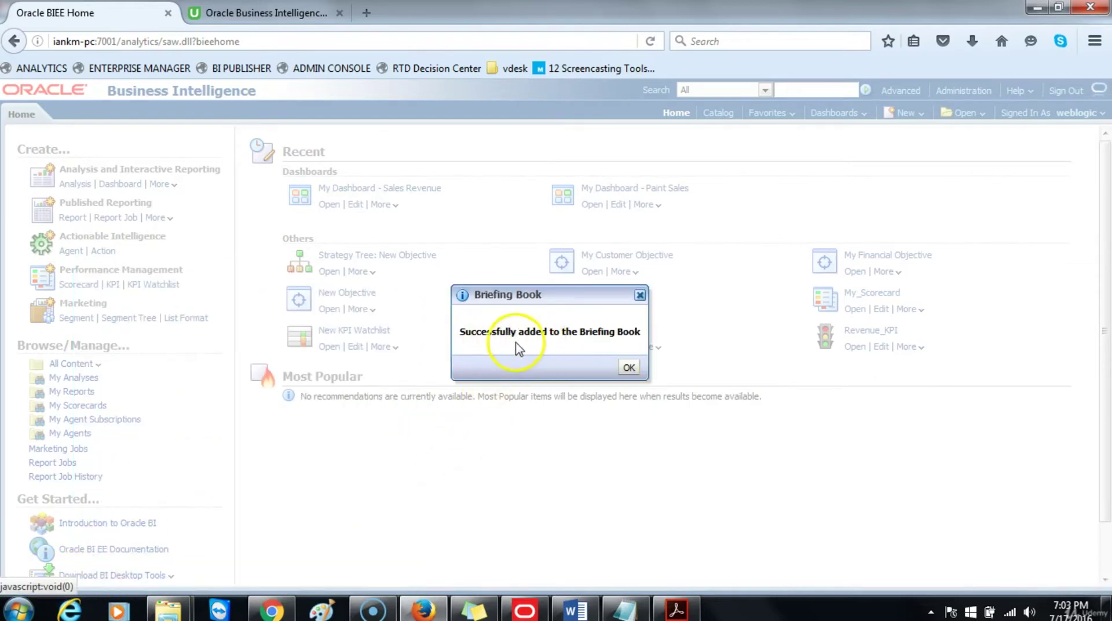
click(629, 369)
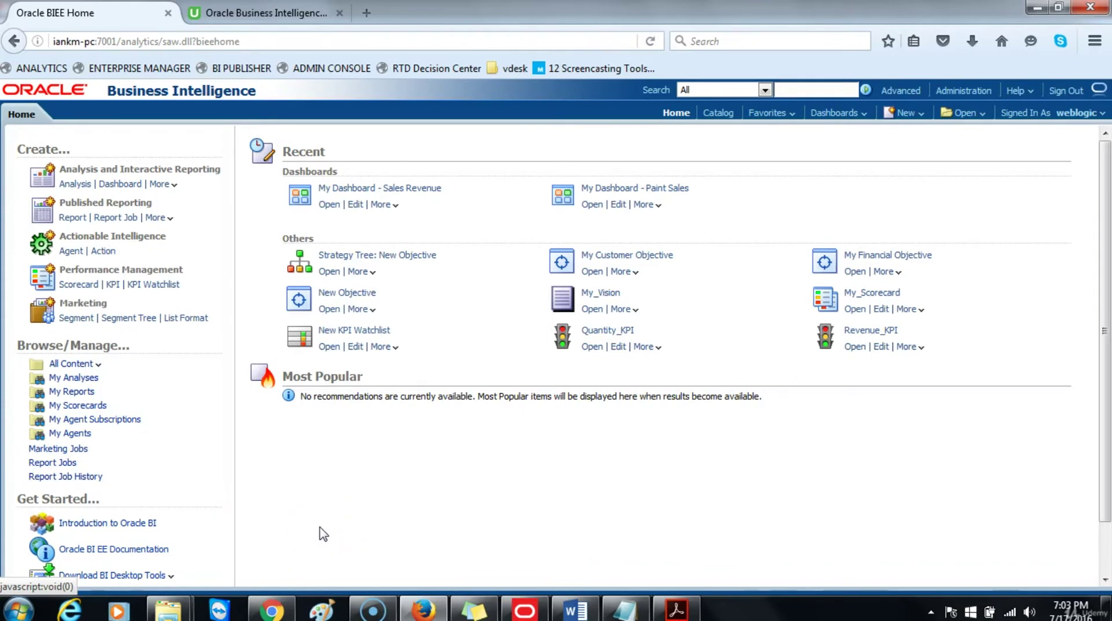
- From the Catalog's Paint Reports folder, open Marketing Director Briefing Books as PDF in Acrobat Reader
click(720, 114)
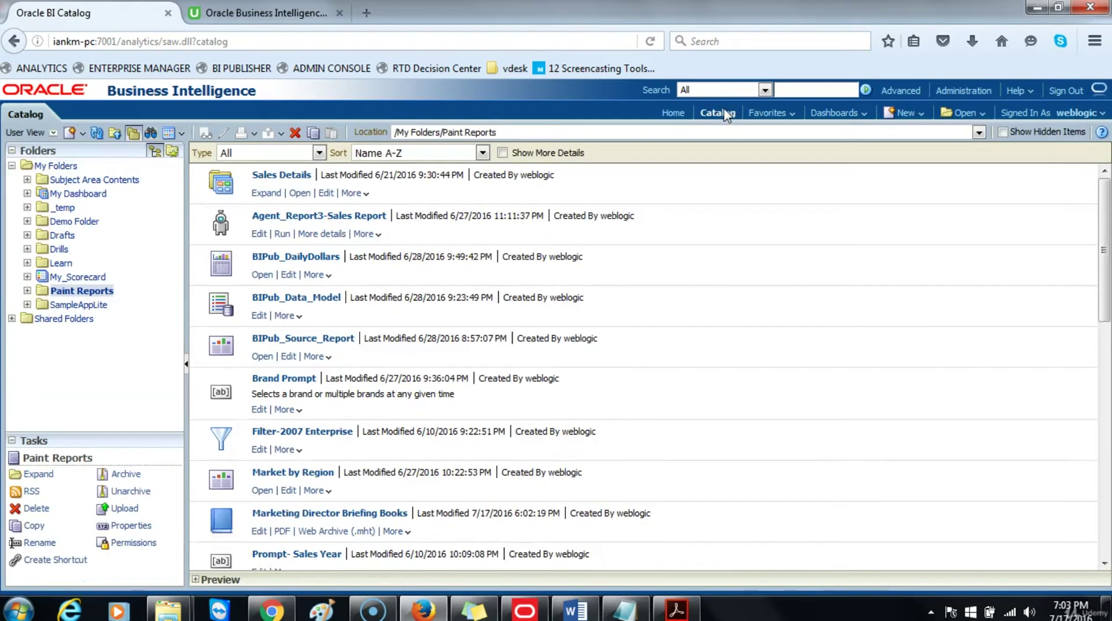
click(26, 294)
click(26, 292)
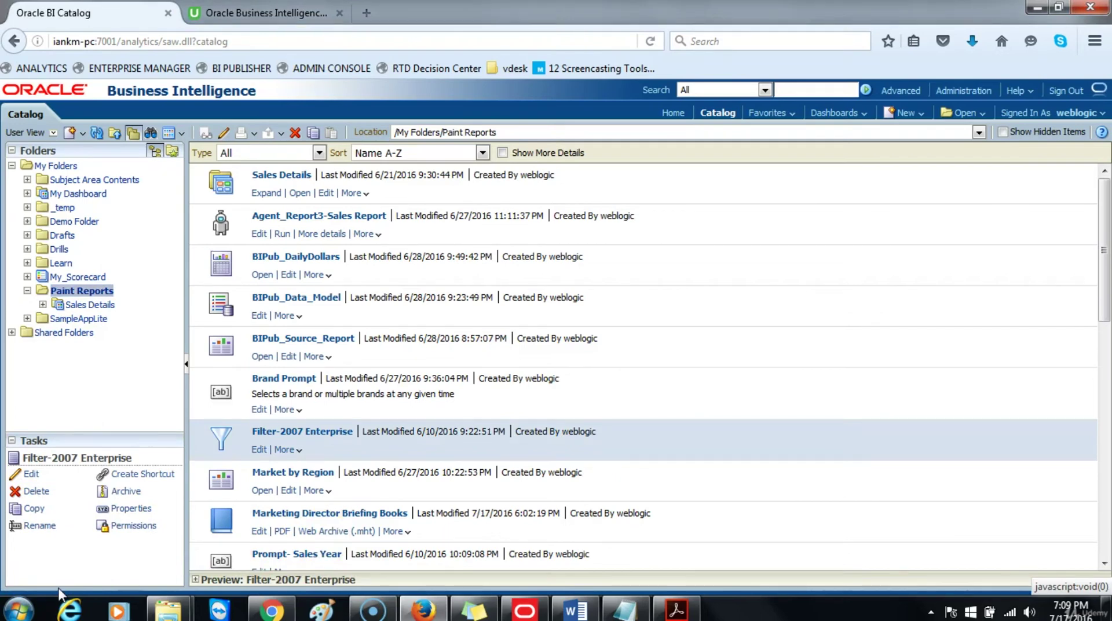
click(283, 531)
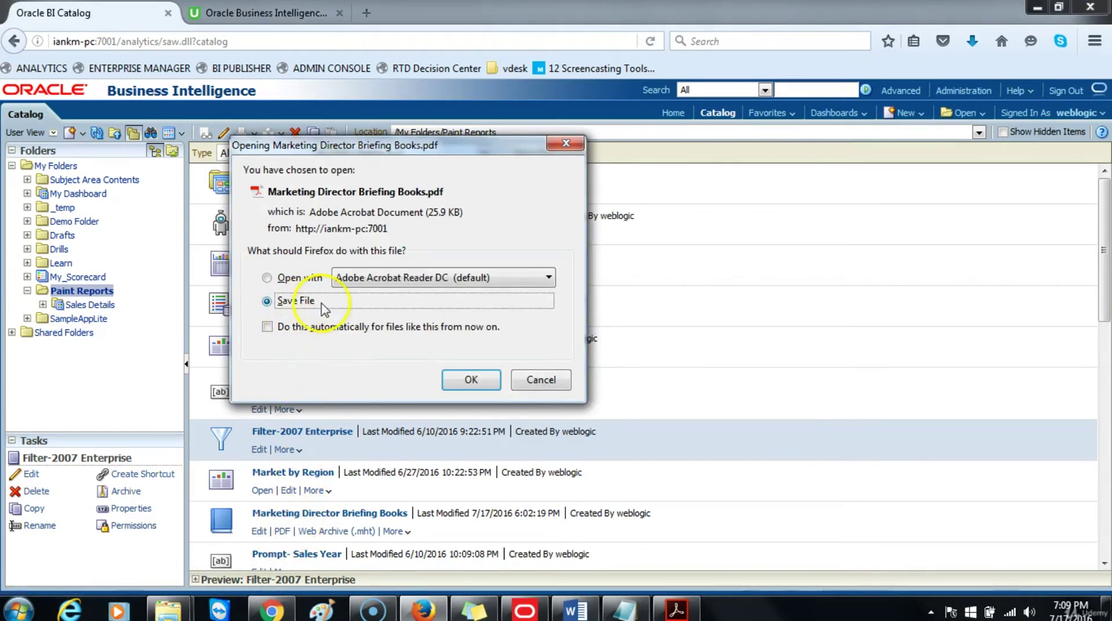
click(267, 278)
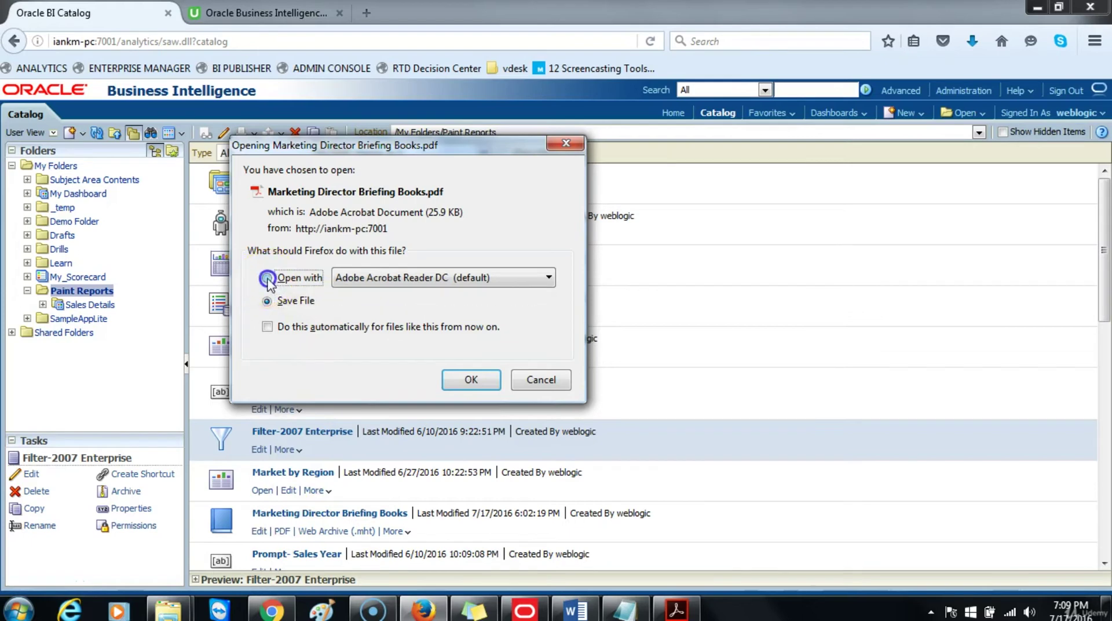
click(470, 382)
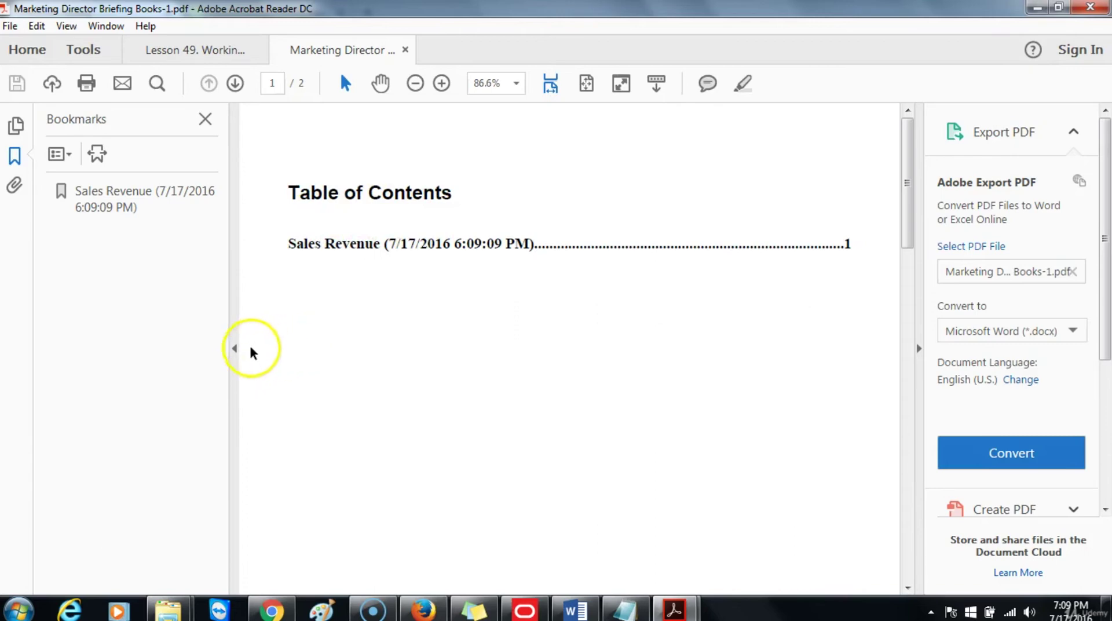
- Hide the Bookmarks and tools panels, scroll through to page 2, then minimize Acrobat
click(234, 349)
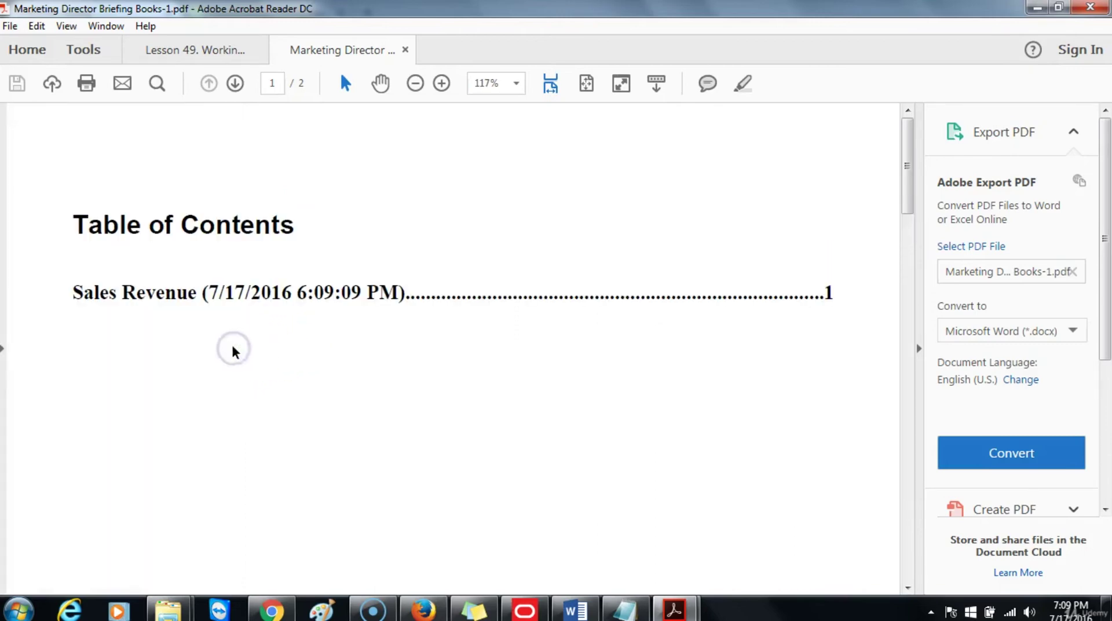
click(916, 350)
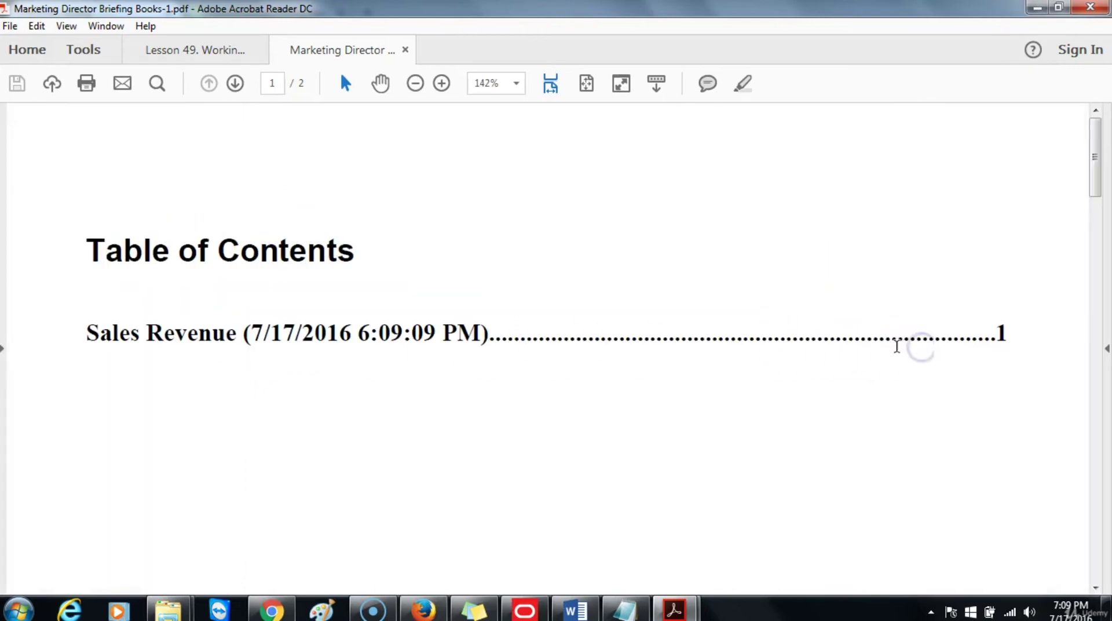
scroll(764, 358, down, 2)
scroll(762, 360, down, 5)
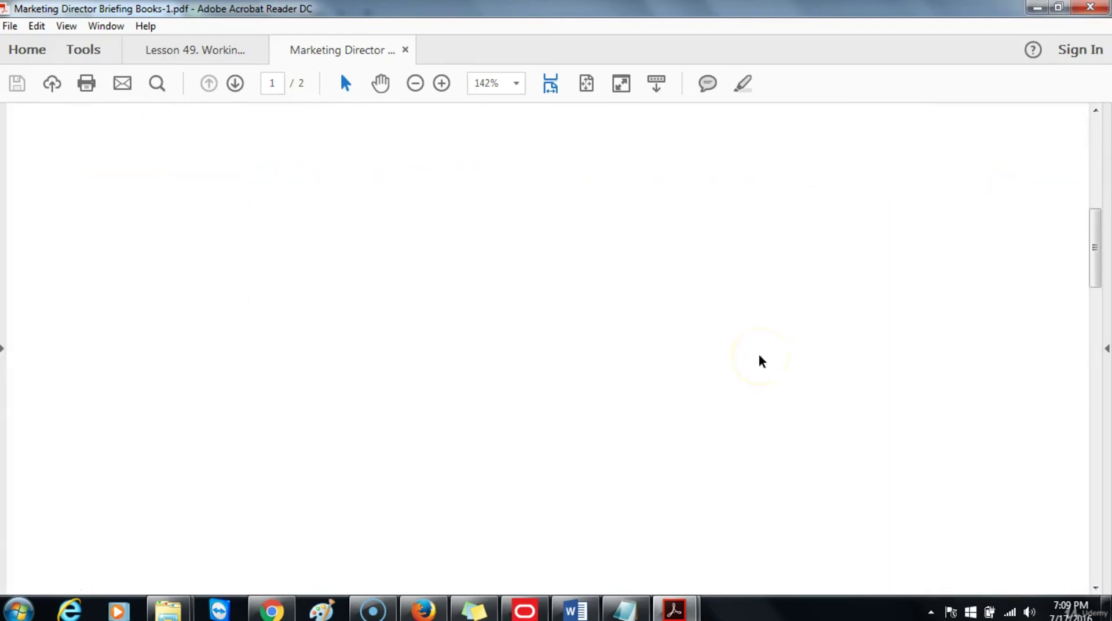
ctrl+scroll(762, 360, down, 3)
scroll(760, 361, down, 10)
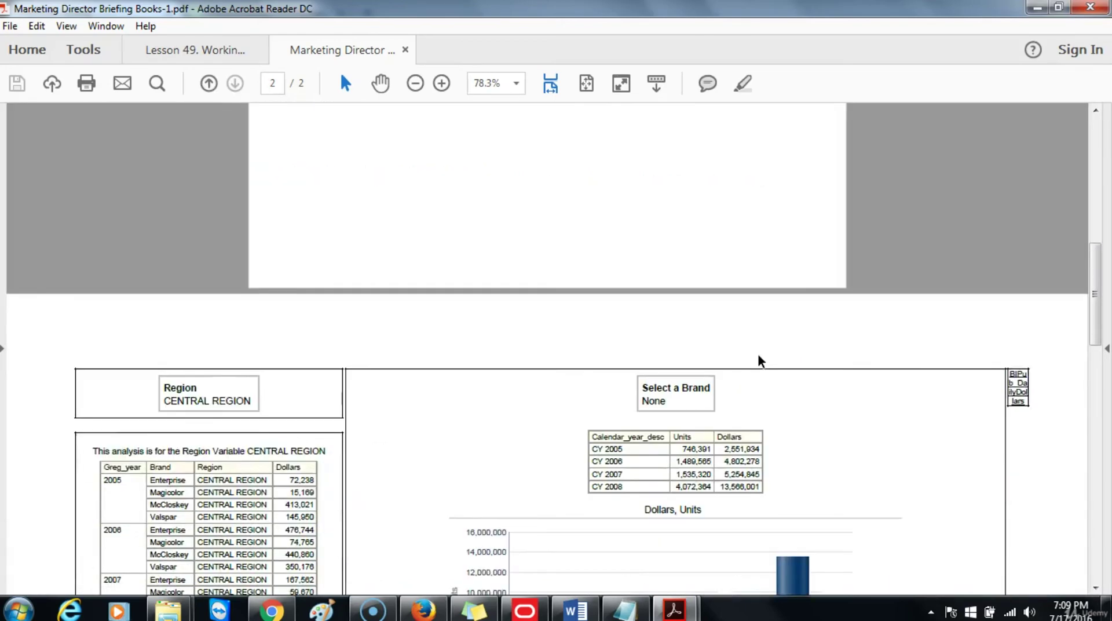
scroll(760, 360, up, 2)
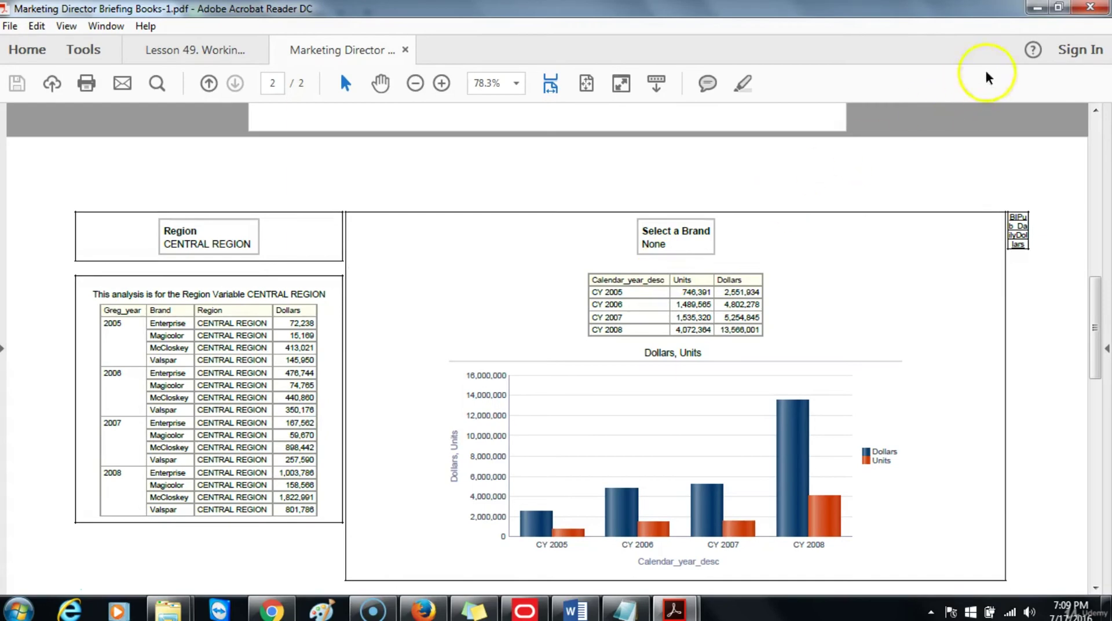
click(1037, 8)
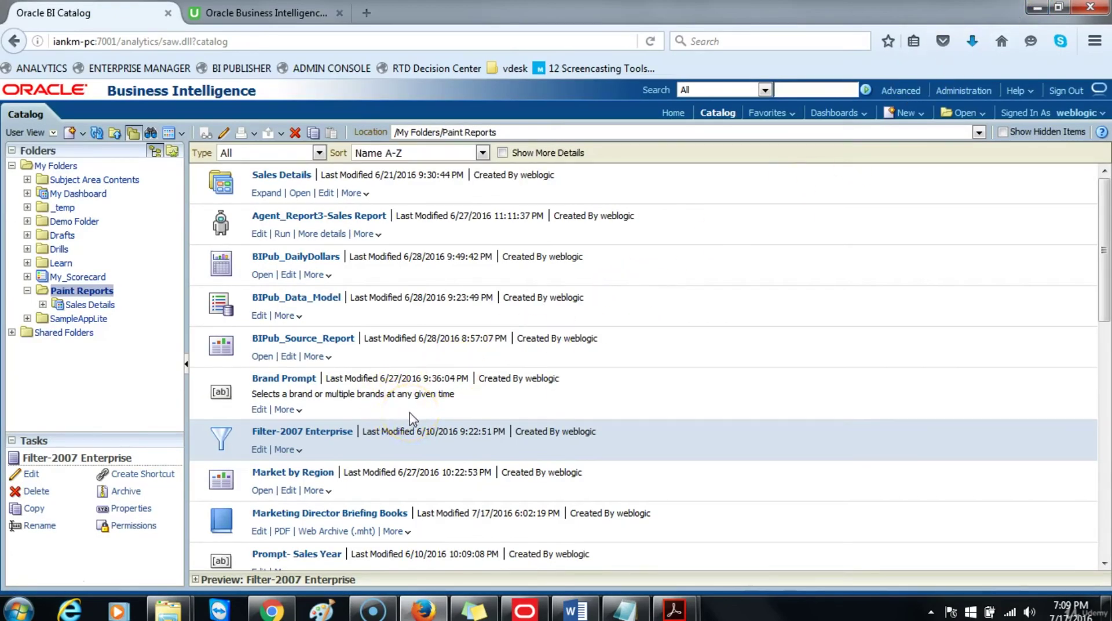
- Open the Marketing Director Briefing Books web archive (.mht) in Internet Explorer
click(329, 536)
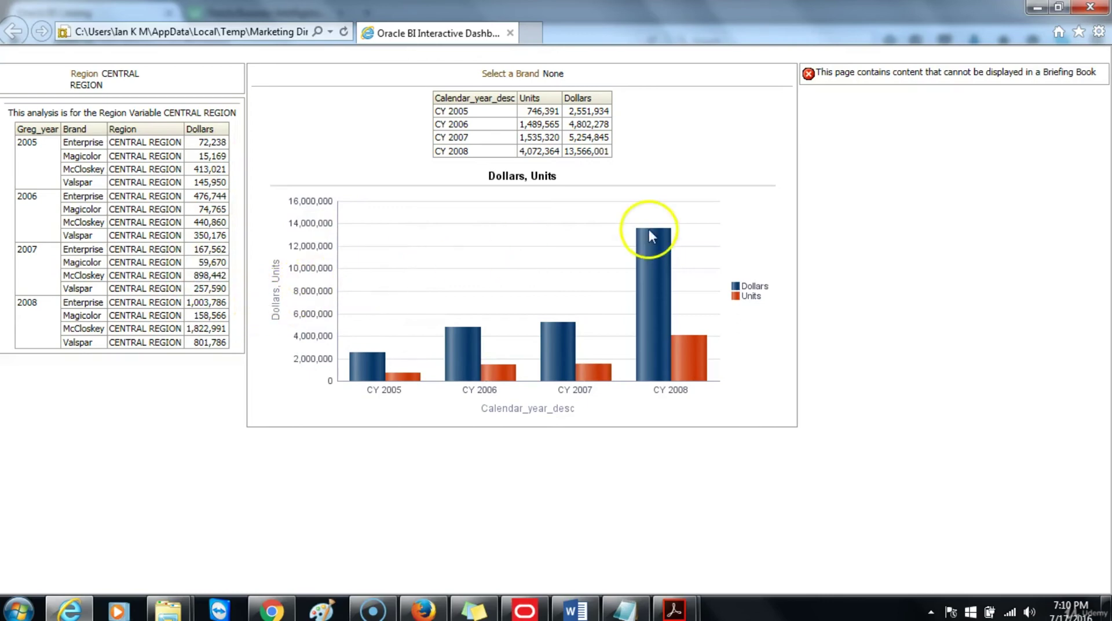
- Close Internet Explorer, then review Marketing Director Briefing Books properties and cancel without changes
click(1090, 7)
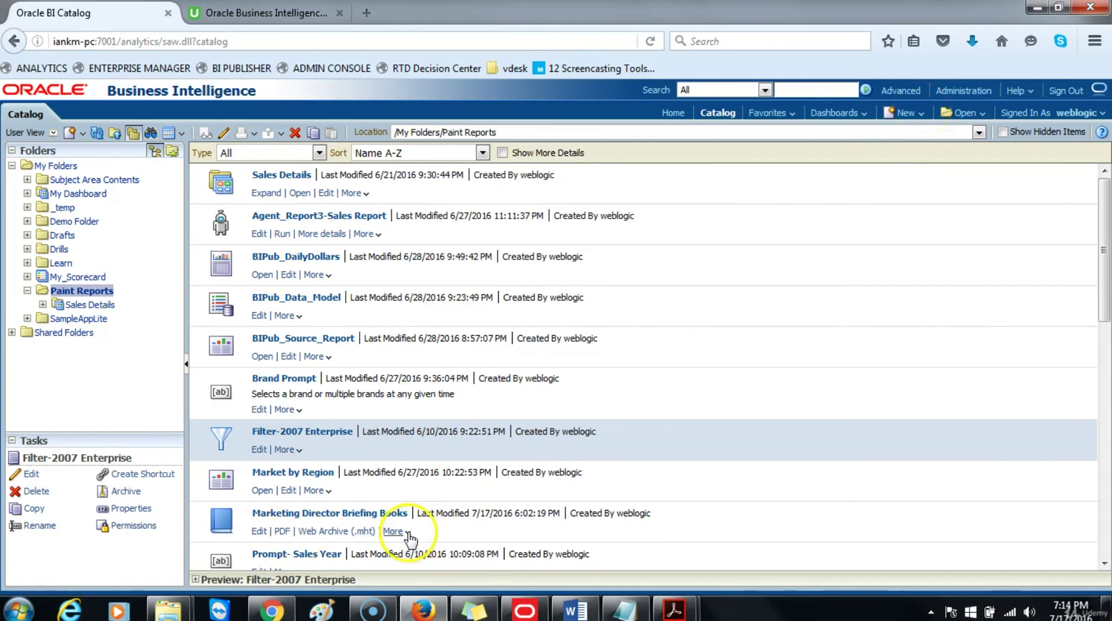
click(407, 534)
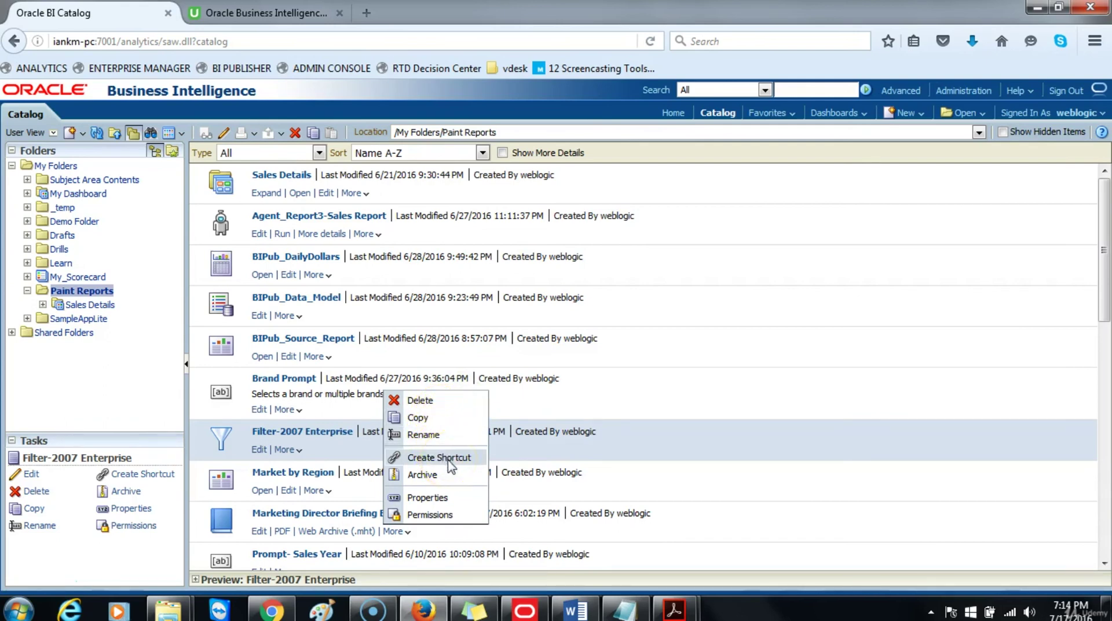
click(451, 498)
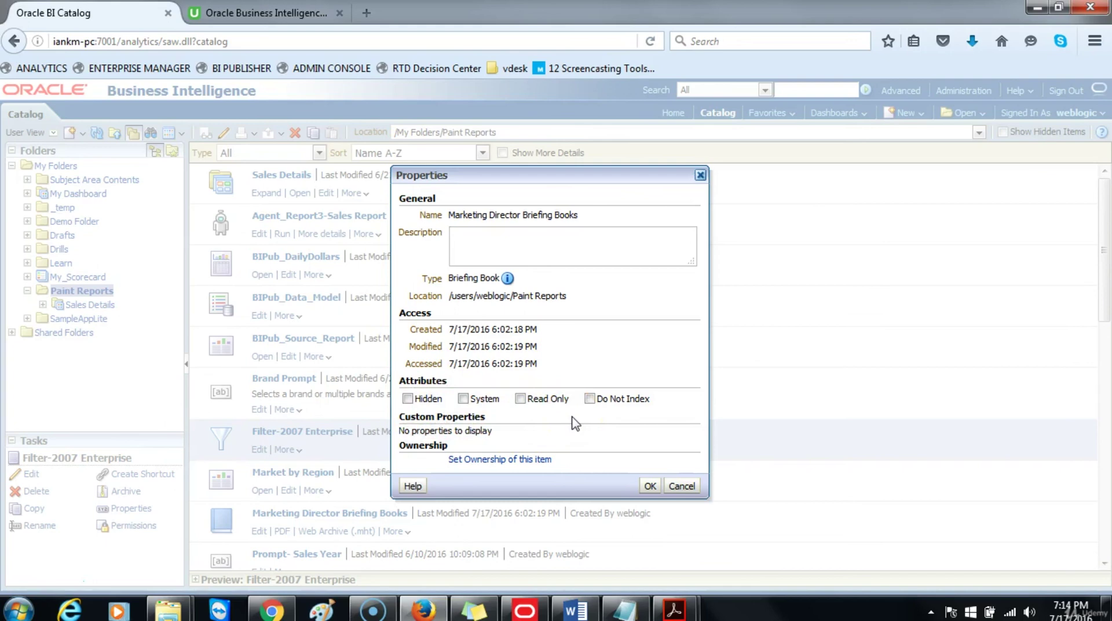
click(681, 486)
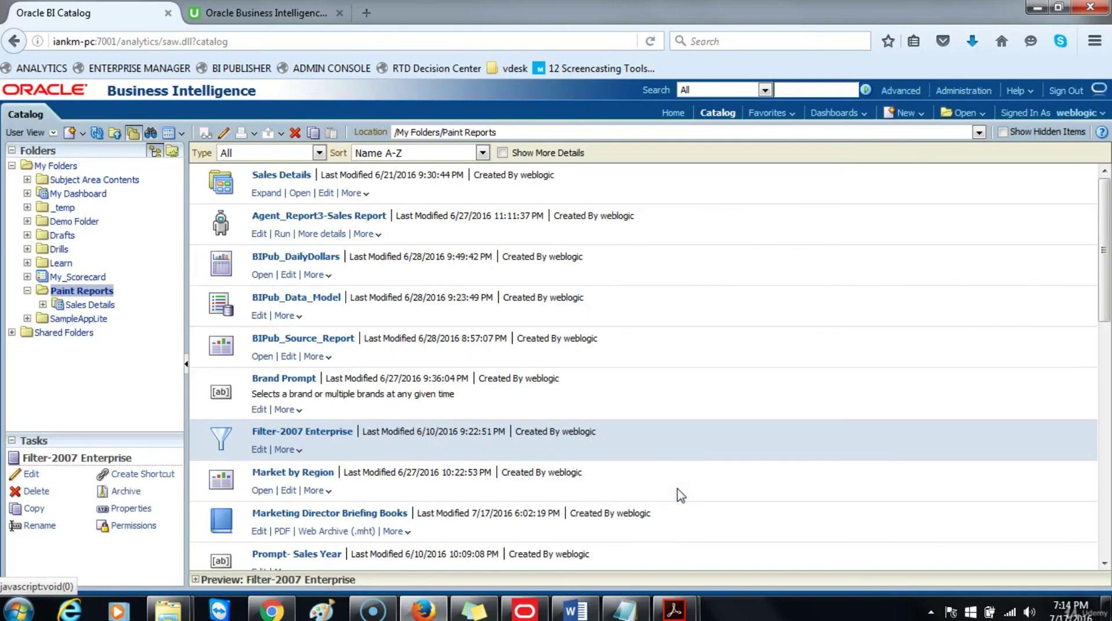